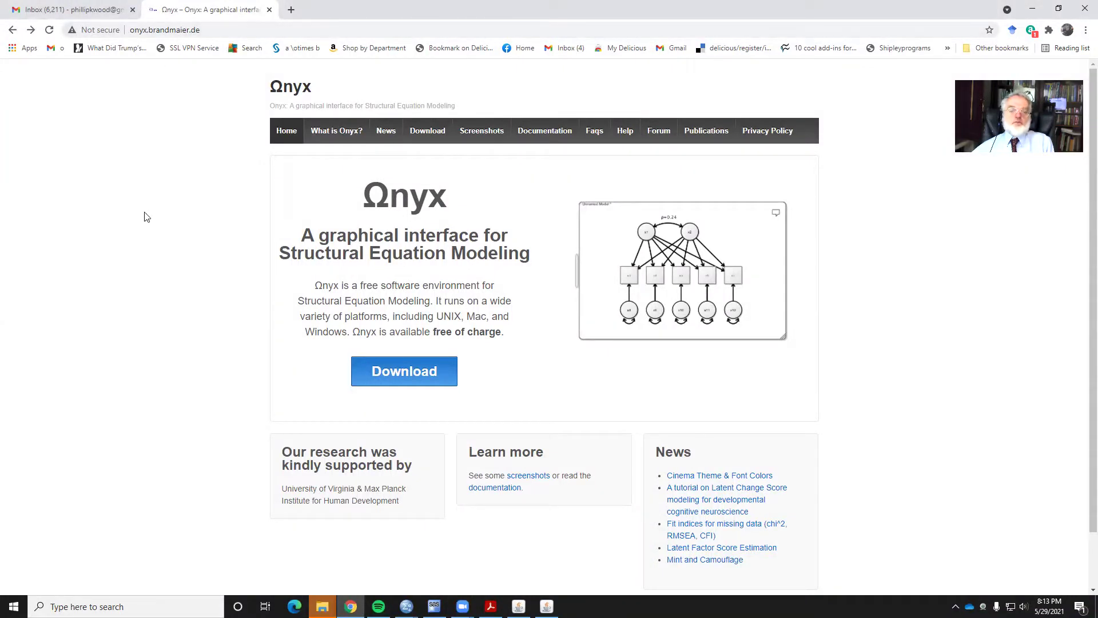
- Go to the Ωnyx download page and highlight the stable 1.0-1026 and developer 1.0-1040 release rows
{"action": "left_click", "coordinate": [384, 371]}
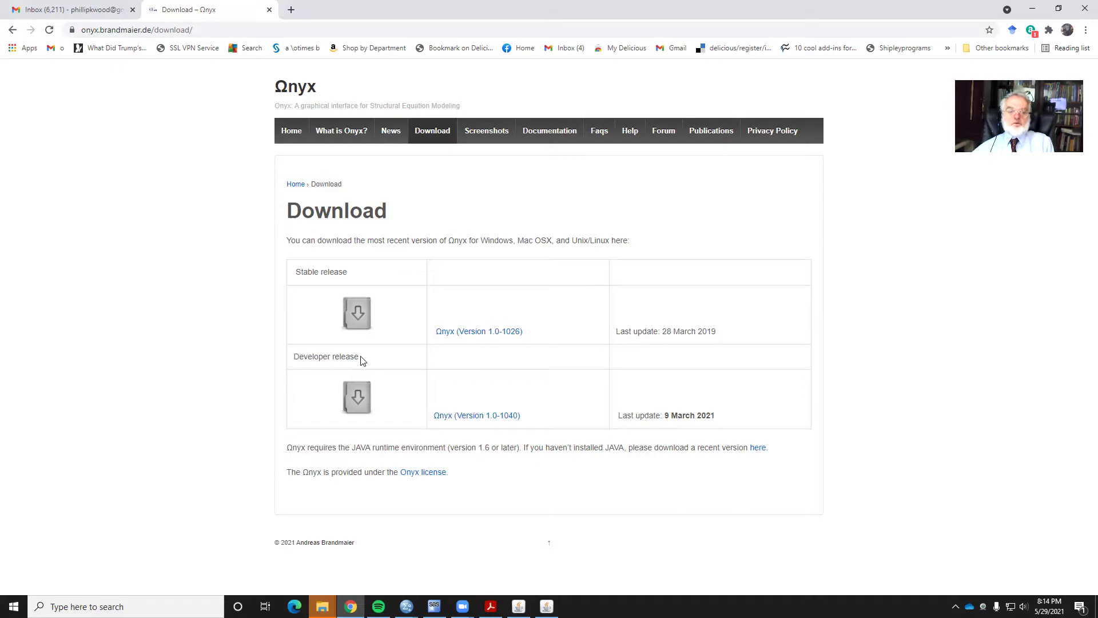
{"action": "left_click_drag", "start_coordinate": [361, 359], "coordinate": [280, 364]}
{"action": "left_click", "coordinate": [309, 356]}
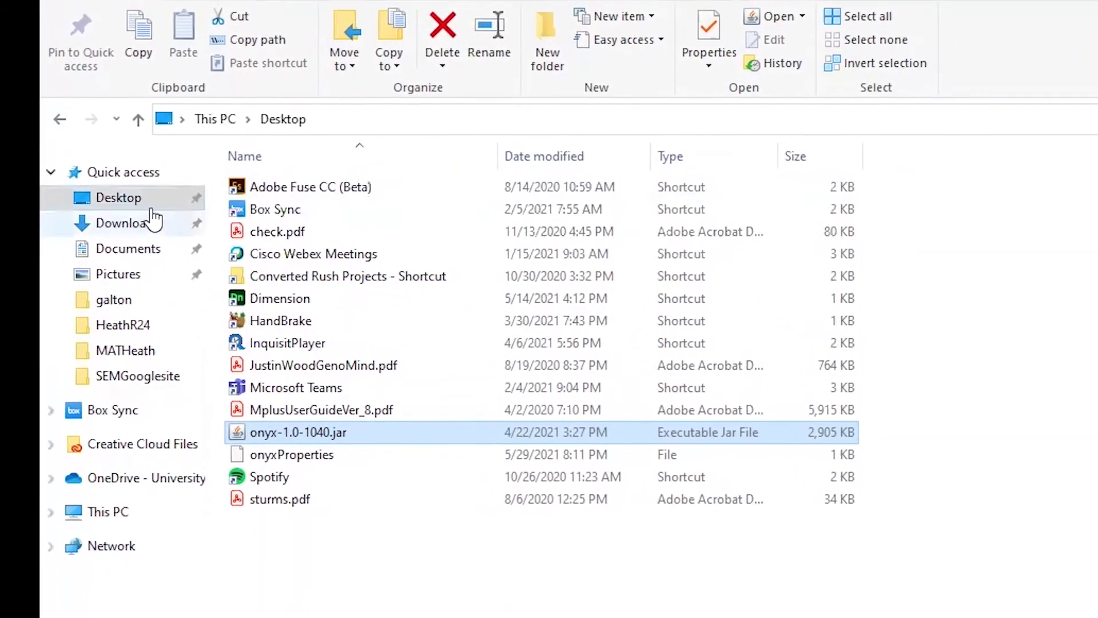
- Start Ωnyx by running onyx-1.0-1040.jar from the Desktop folder
{"action": "double_click", "coordinate": [263, 461]}
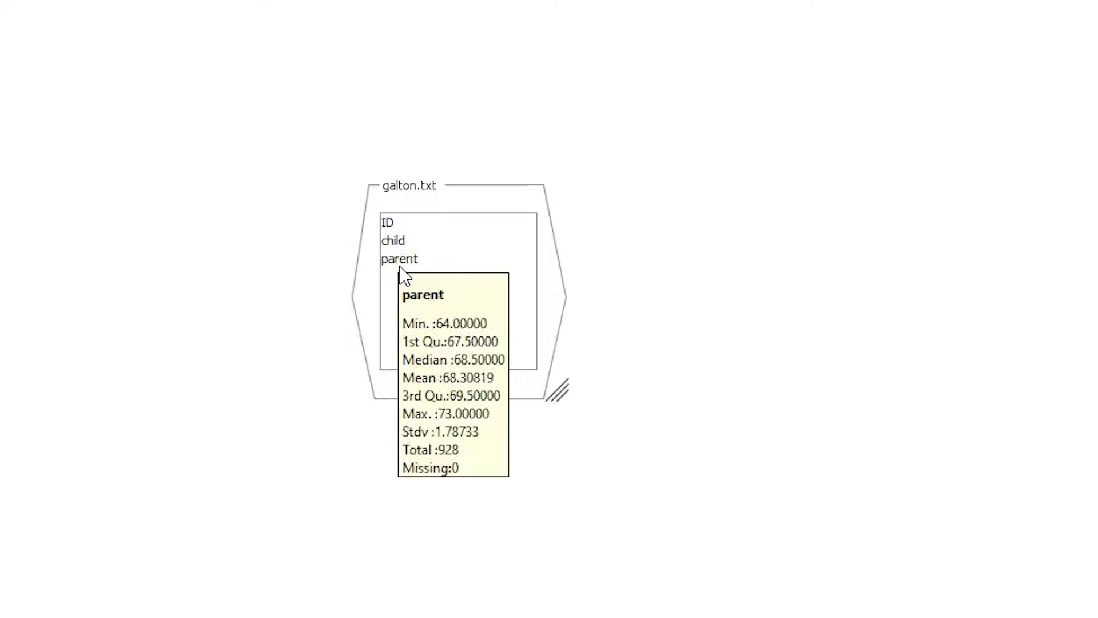
- Inspect the galton dataset's parent variable statistics, showing mean 68.30819 over 928 cases
{"action": "mouse_move", "coordinate": [397, 241]}
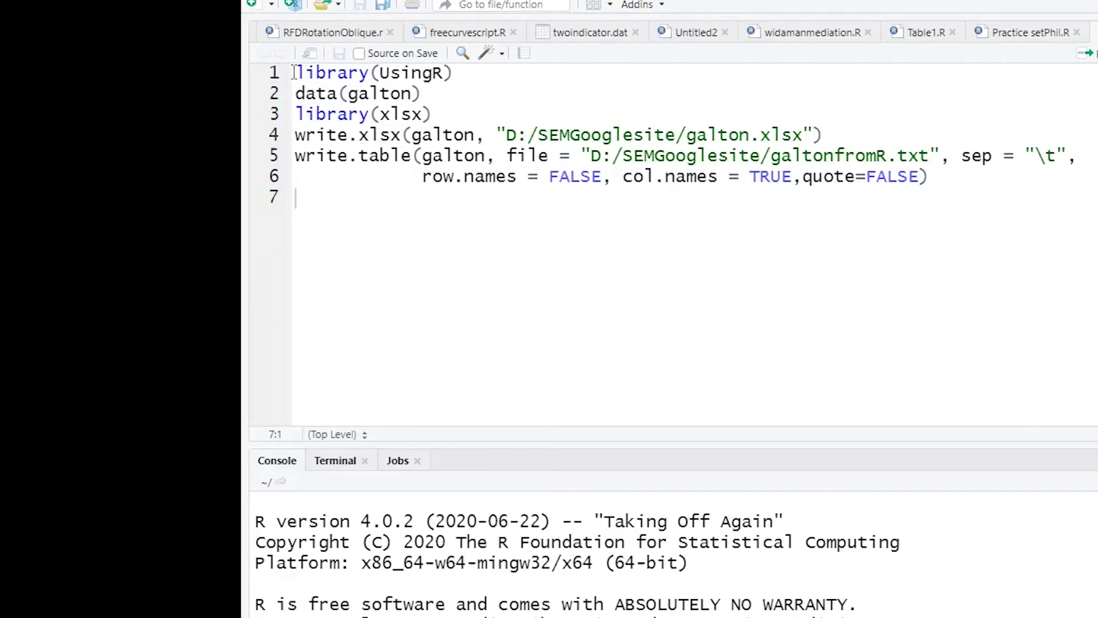
- Highlight the library(UsingR), data(galton) and write.xlsx lines of getgalton.R in turn
{"action": "left_click", "coordinate": [315, 73]}
{"action": "left_click_drag", "start_coordinate": [293, 73], "coordinate": [443, 73]}
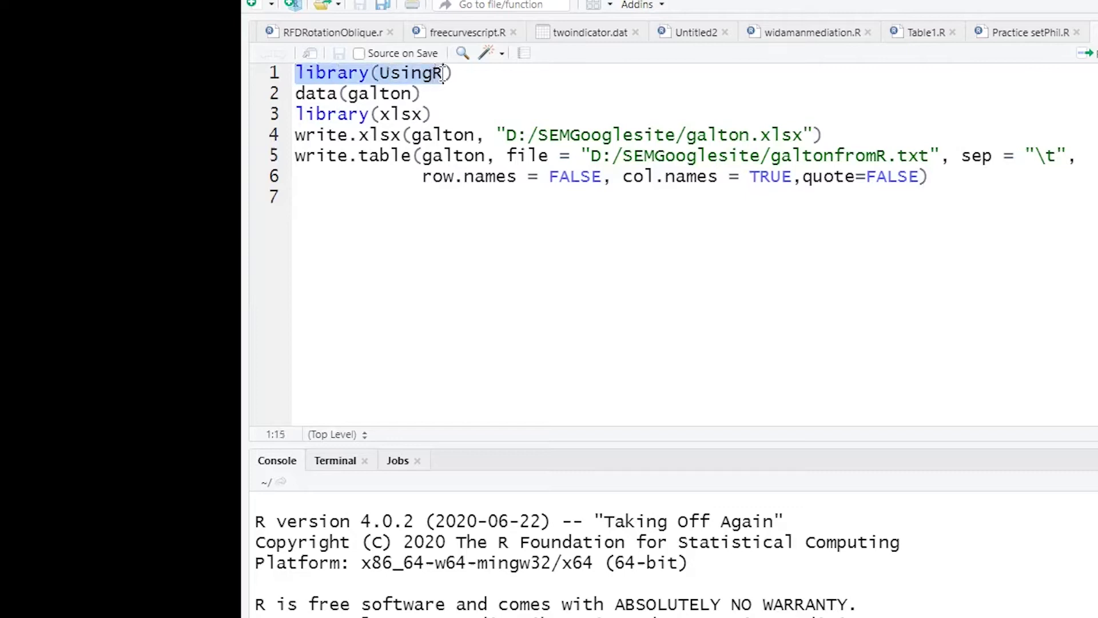
{"action": "left_click", "coordinate": [412, 74]}
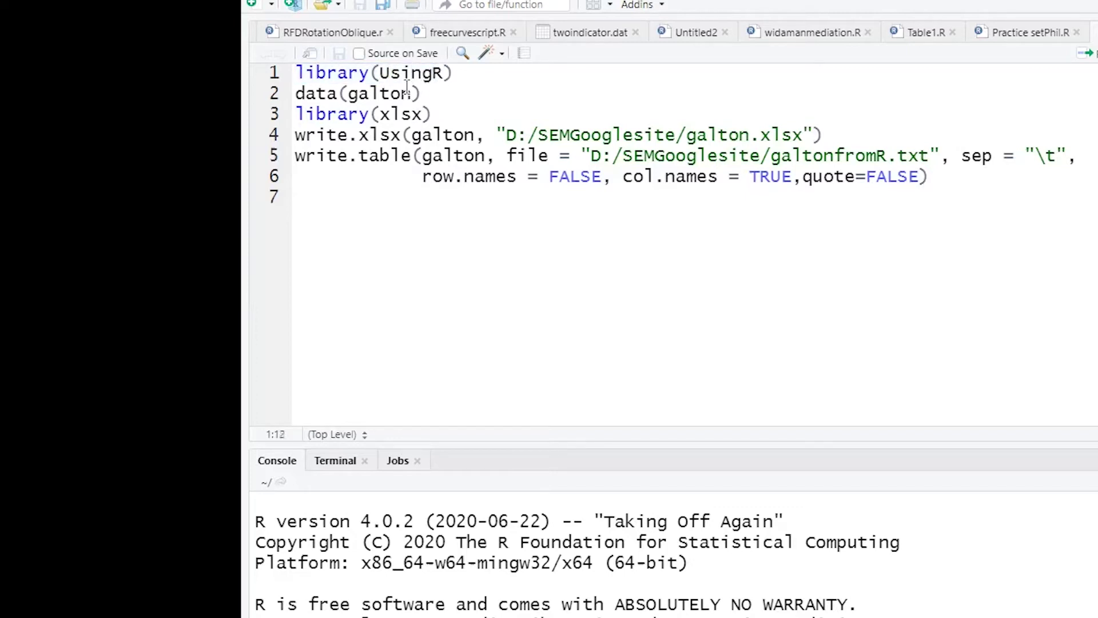
{"action": "left_click_drag", "start_coordinate": [318, 94], "coordinate": [370, 93]}
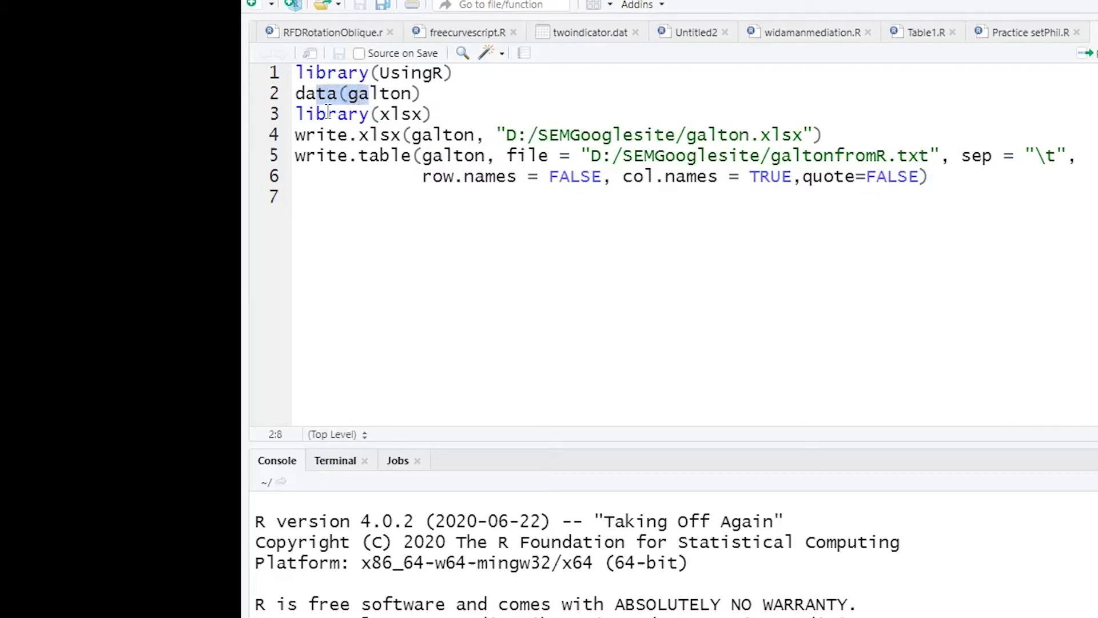
{"action": "left_click", "coordinate": [369, 75]}
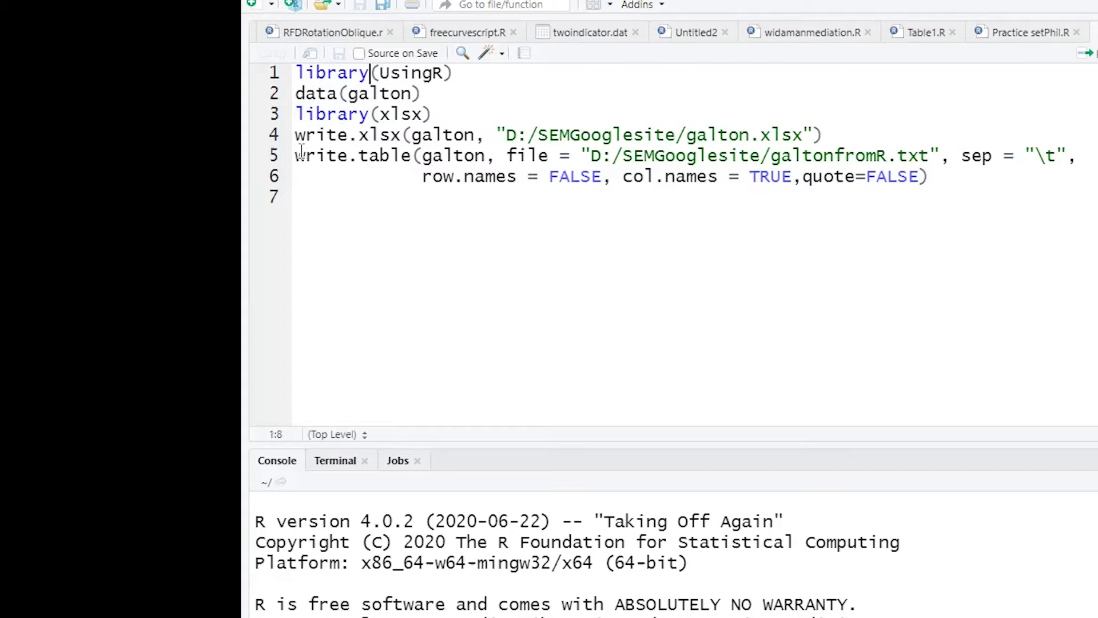
{"action": "mouse_move", "coordinate": [305, 137]}
{"action": "left_mouse_down"}
{"action": "mouse_move", "coordinate": [363, 114]}
{"action": "mouse_move", "coordinate": [824, 135]}
{"action": "left_mouse_up"}
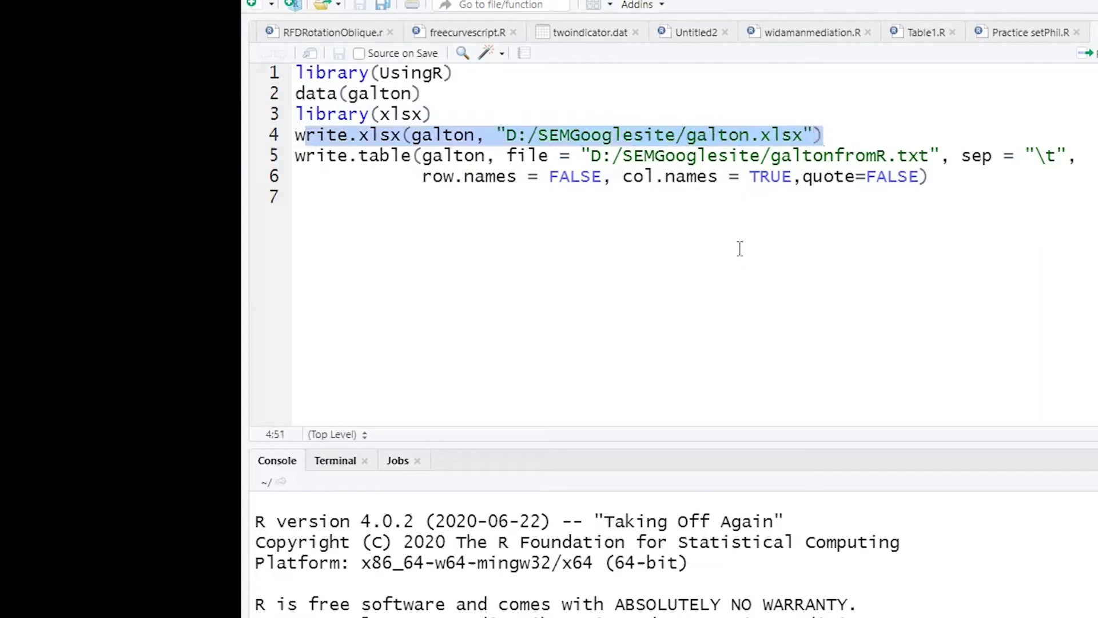
- Highlight the write.table call saving galtonfromR.txt, then its quote=FALSE argument
{"action": "left_click", "coordinate": [570, 158]}
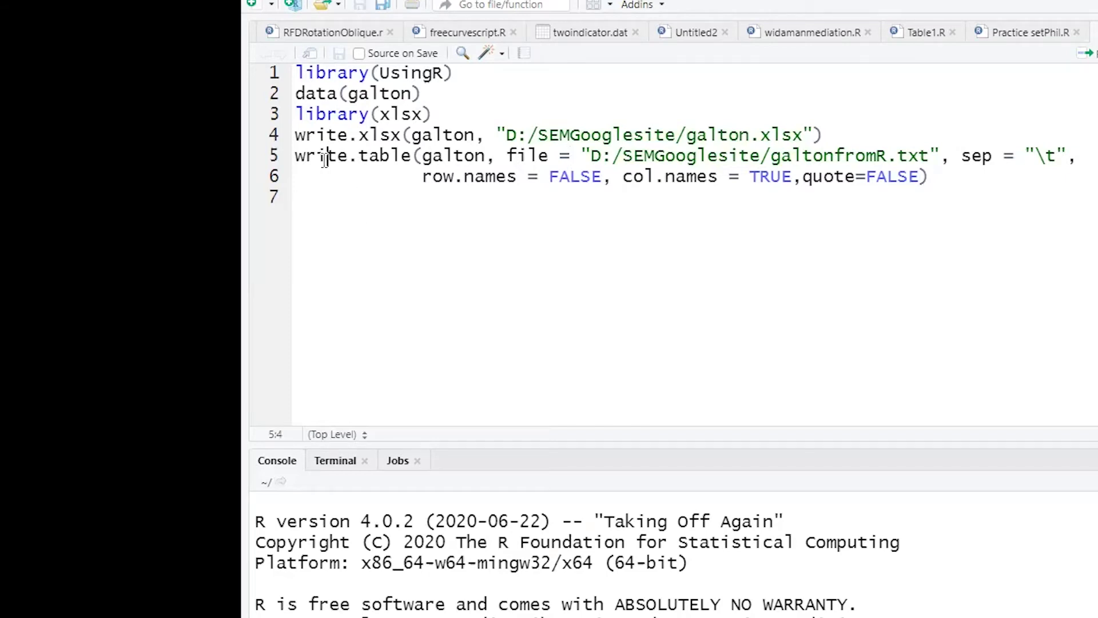
{"action": "mouse_move", "coordinate": [324, 160]}
{"action": "left_mouse_down"}
{"action": "mouse_move", "coordinate": [761, 157]}
{"action": "mouse_move", "coordinate": [965, 170]}
{"action": "left_mouse_up"}
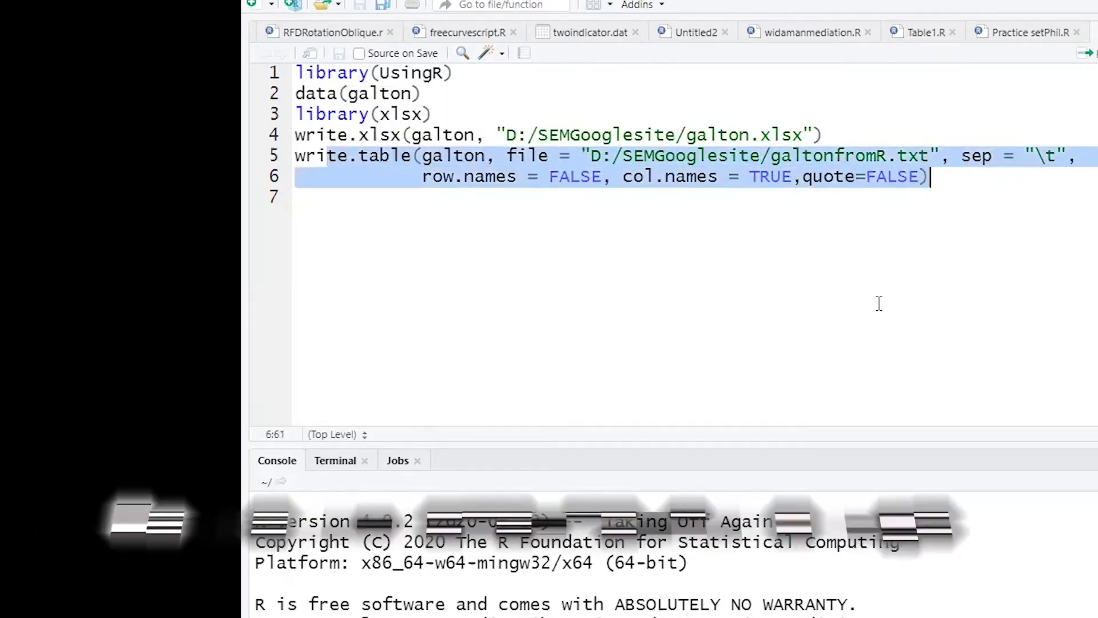
{"action": "left_click", "coordinate": [845, 178]}
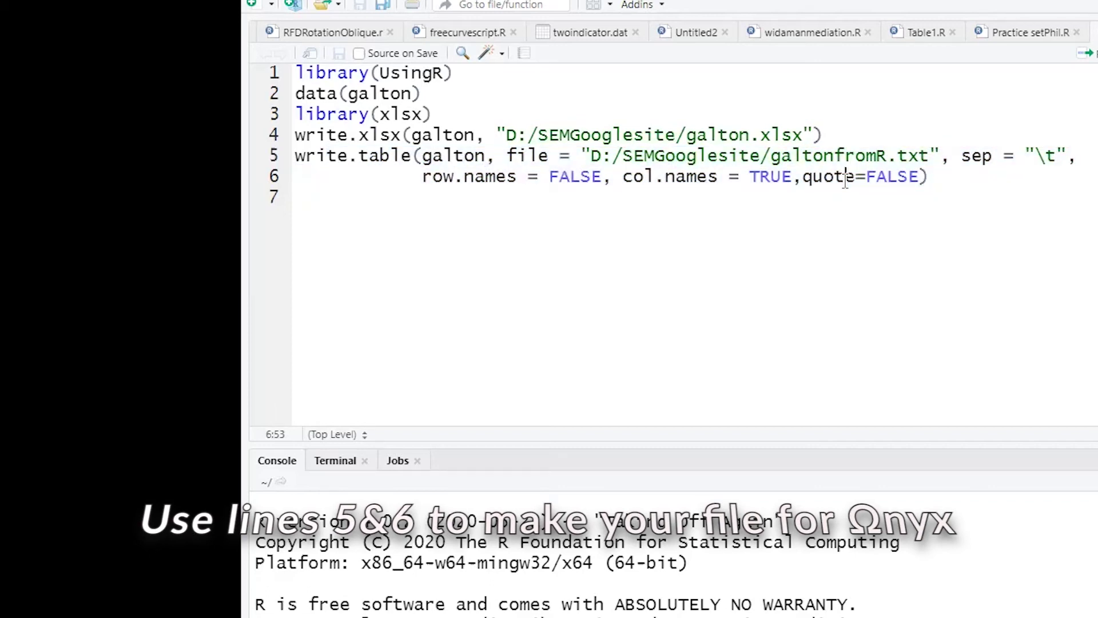
{"action": "mouse_move", "coordinate": [817, 182]}
{"action": "left_mouse_down"}
{"action": "mouse_move", "coordinate": [924, 183]}
{"action": "mouse_move", "coordinate": [915, 185]}
{"action": "left_mouse_up"}
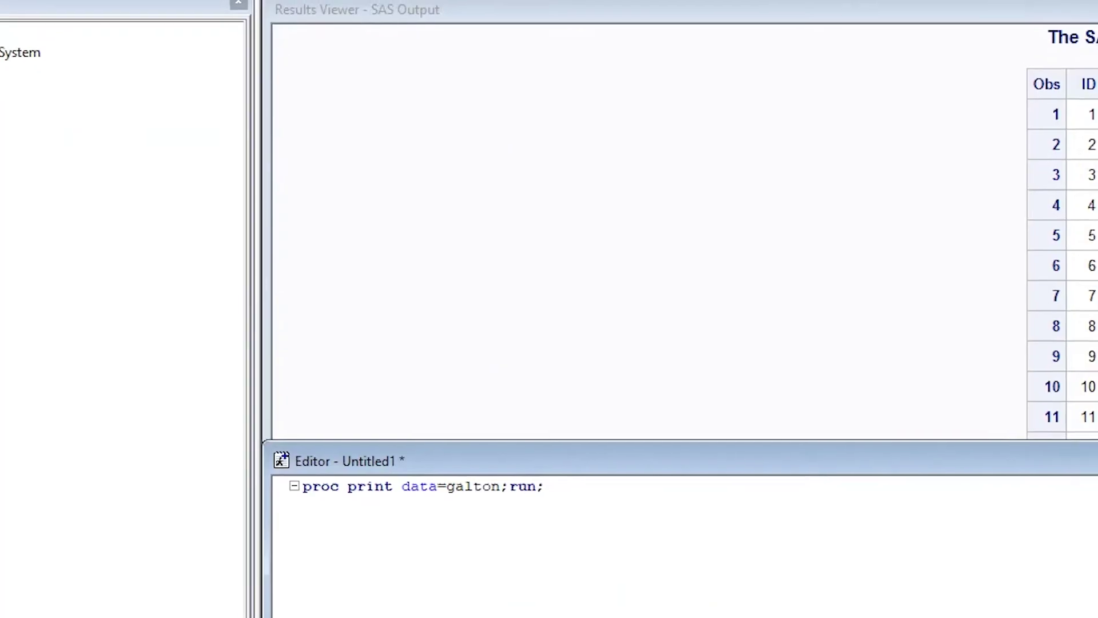
- Begin a SAS data export of library WORK, member GALTON, and bring up the export format list
{"action": "key", "text": "alt+f"}
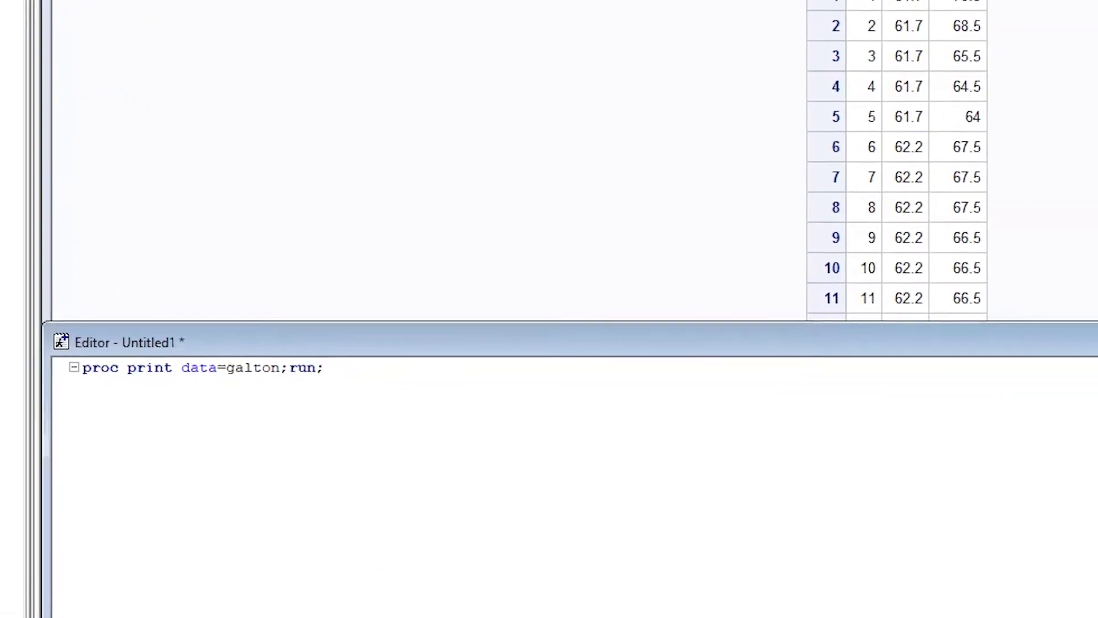
{"action": "key", "text": "e"}
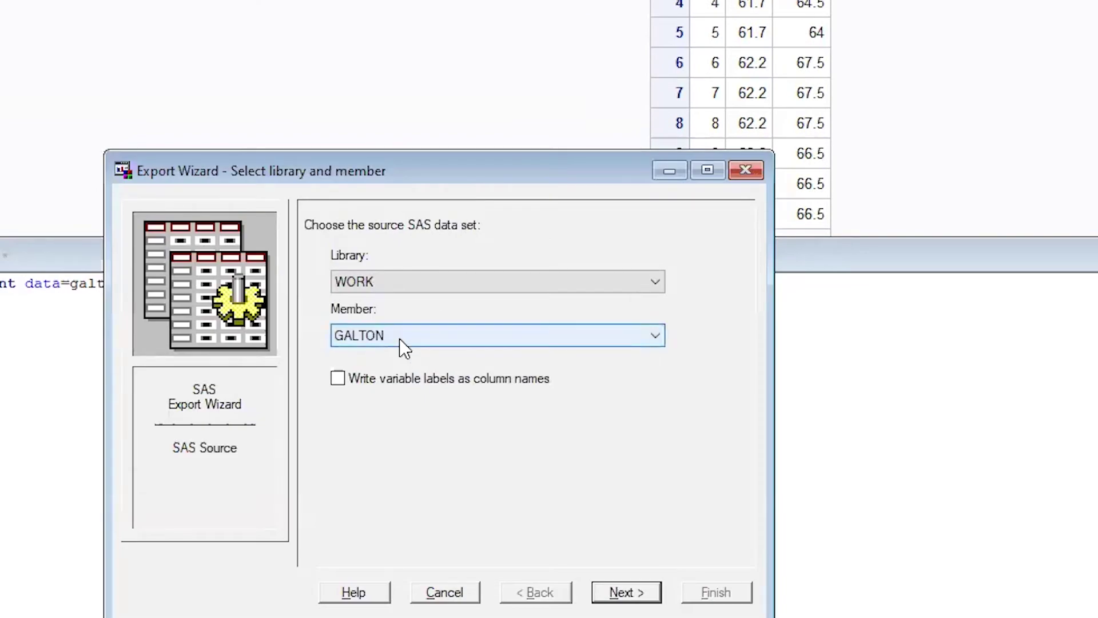
{"action": "left_click", "coordinate": [405, 346]}
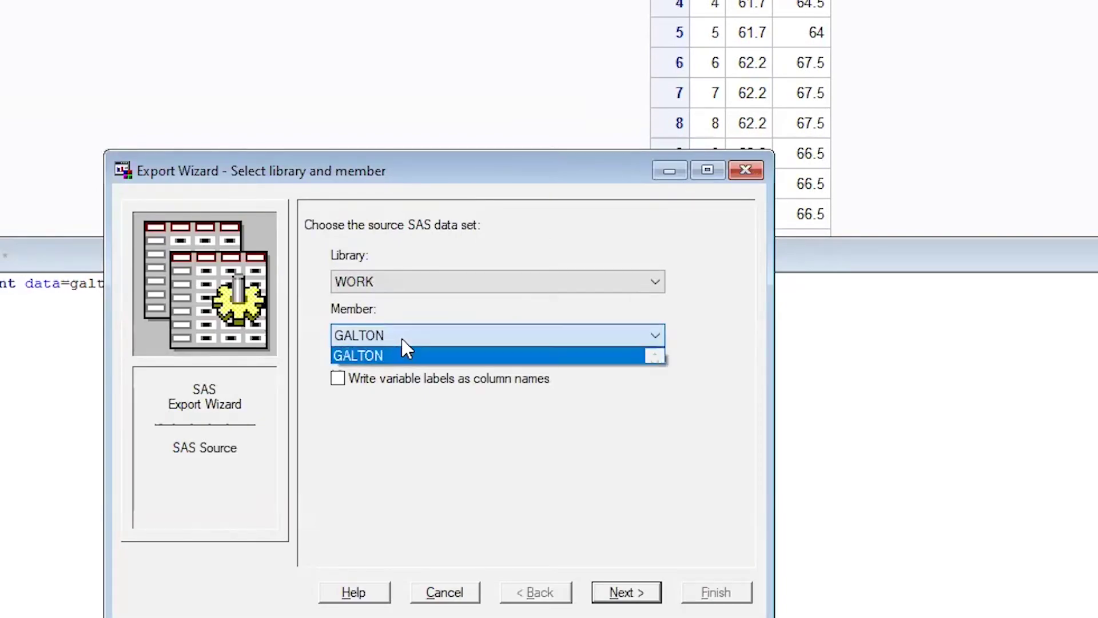
{"action": "left_click", "coordinate": [415, 334]}
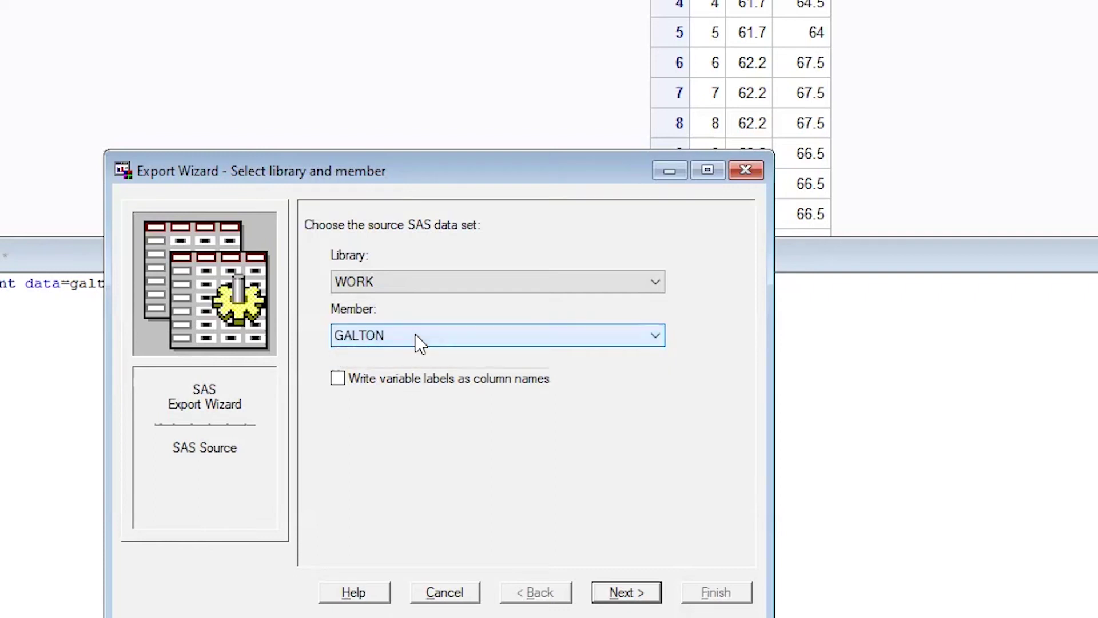
{"action": "left_click", "coordinate": [632, 598]}
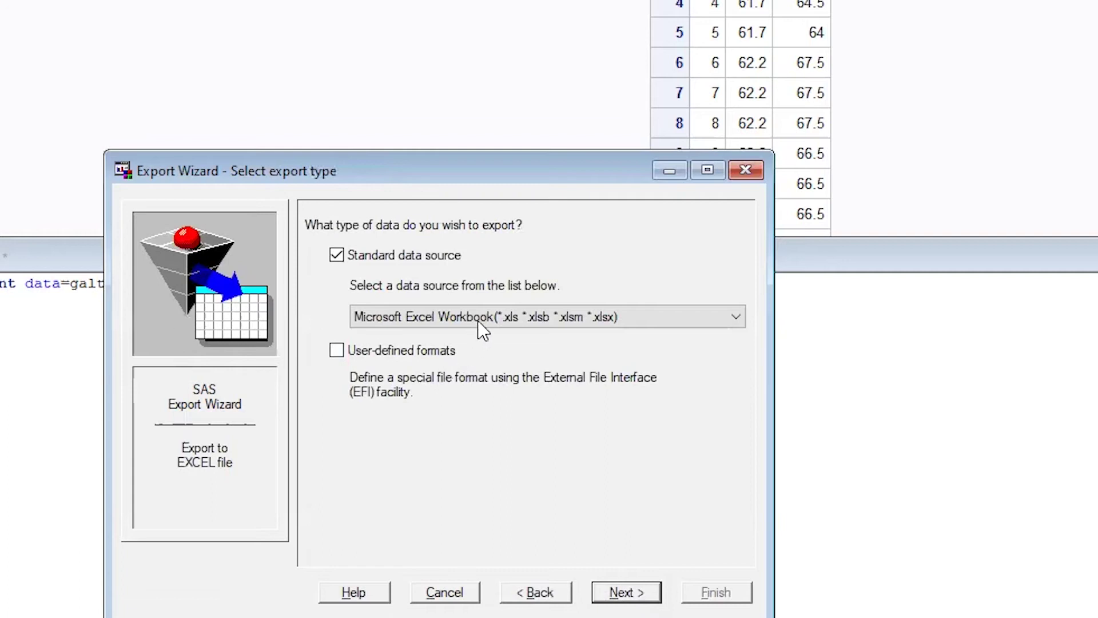
{"action": "left_click", "coordinate": [484, 321]}
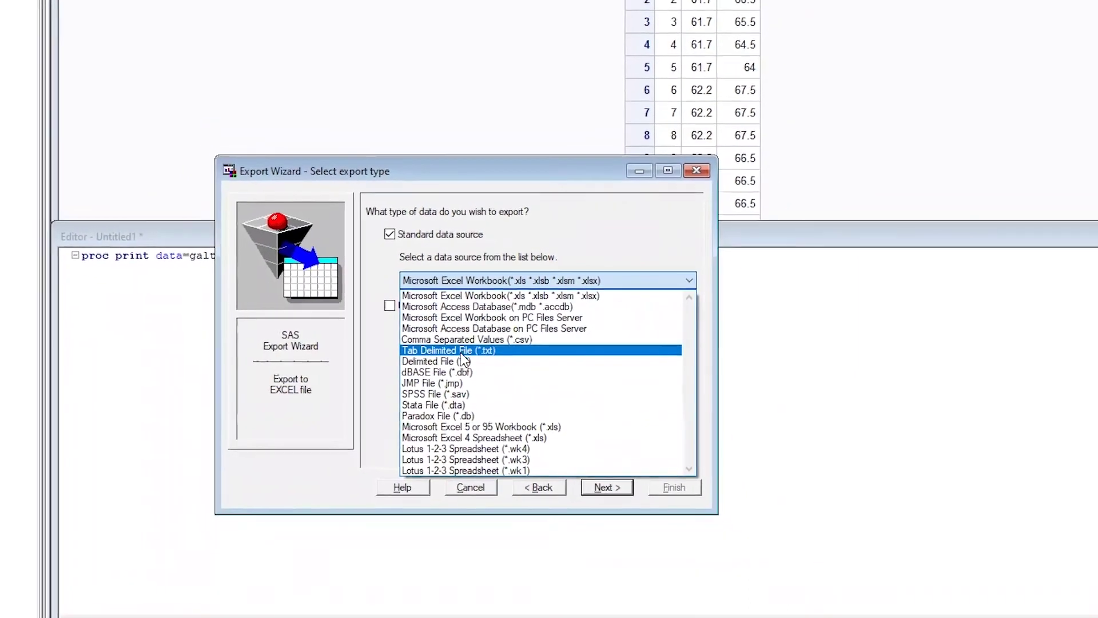
- Export GALTON as a Tab Delimited File to galton.txt in the galton folder, overwriting the old file
{"action": "left_click", "coordinate": [466, 351]}
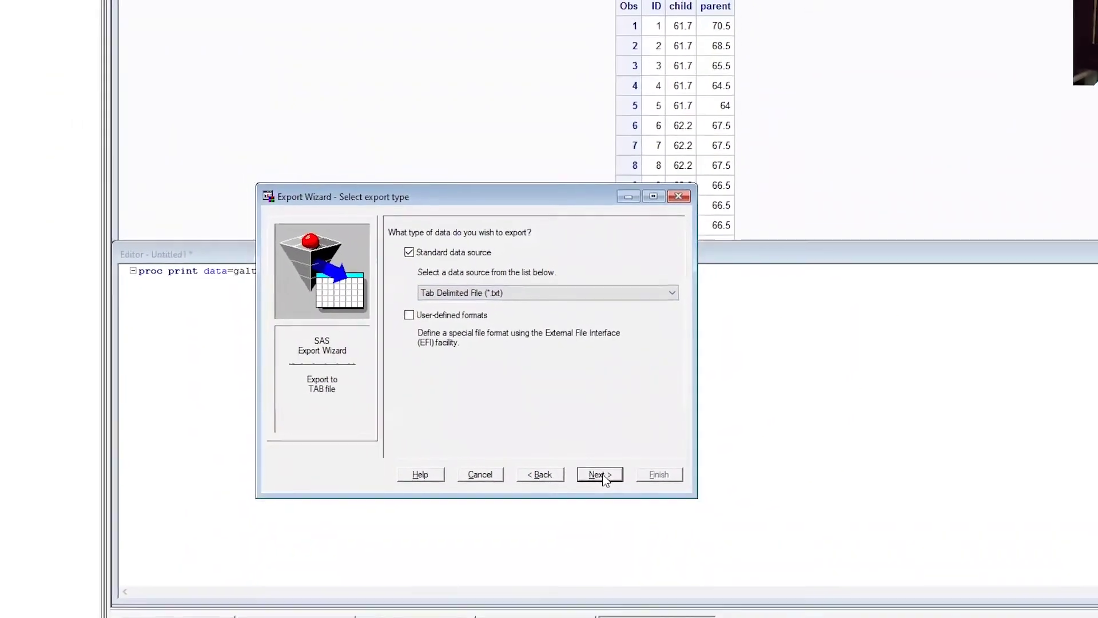
{"action": "left_click", "coordinate": [605, 485]}
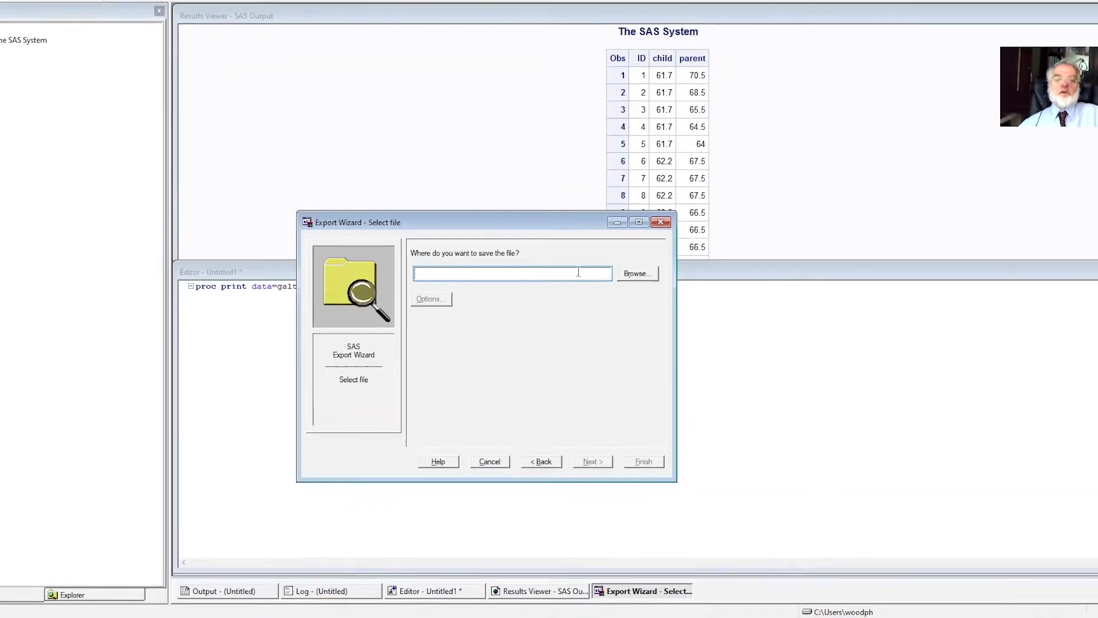
{"action": "left_click", "coordinate": [620, 277]}
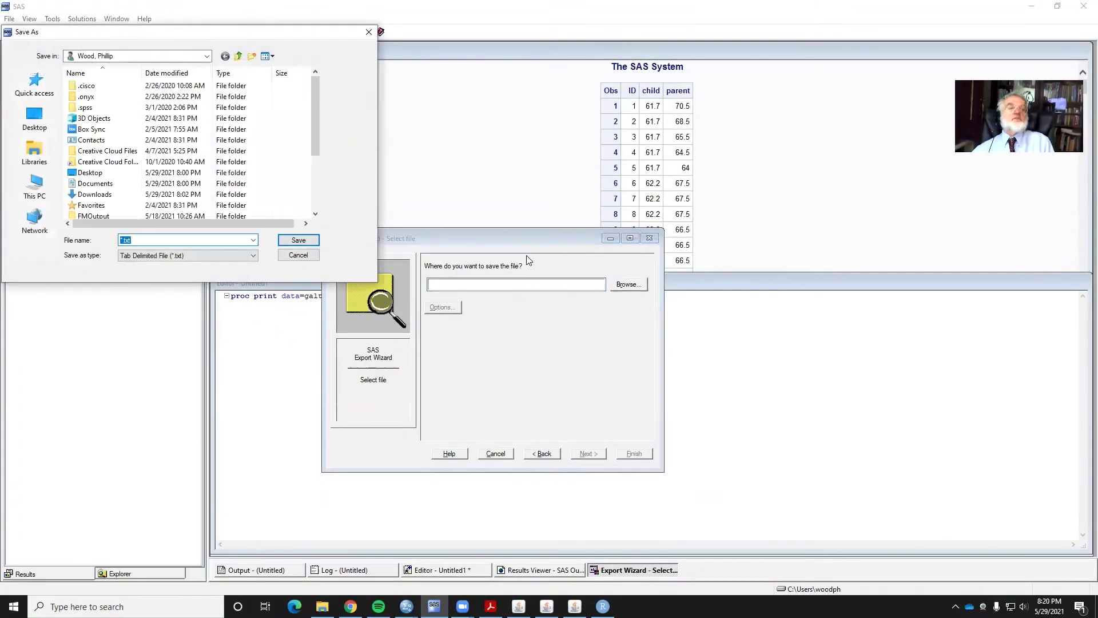
{"action": "left_click", "coordinate": [48, 80]}
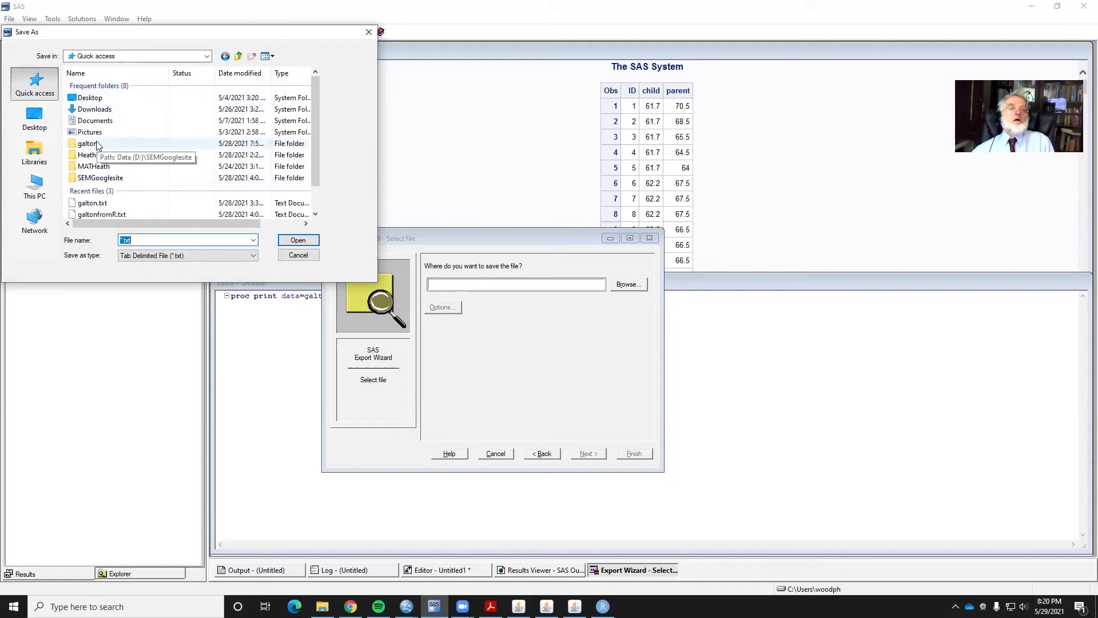
{"action": "double_click", "coordinate": [98, 144]}
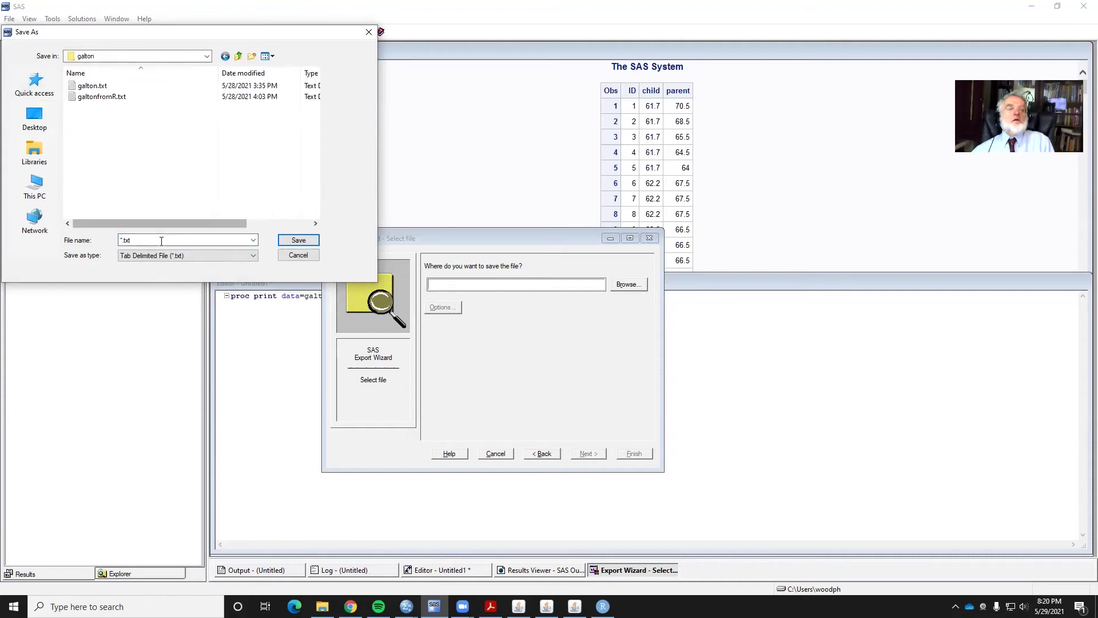
{"action": "left_click", "coordinate": [171, 240]}
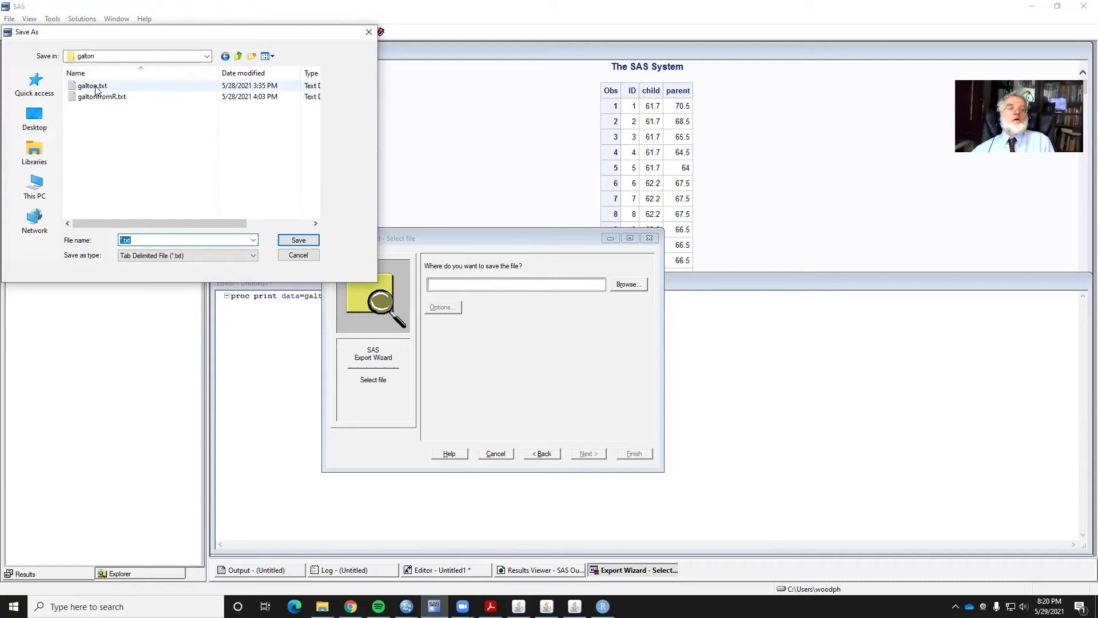
{"action": "left_click", "coordinate": [92, 86]}
{"action": "left_click", "coordinate": [298, 240]}
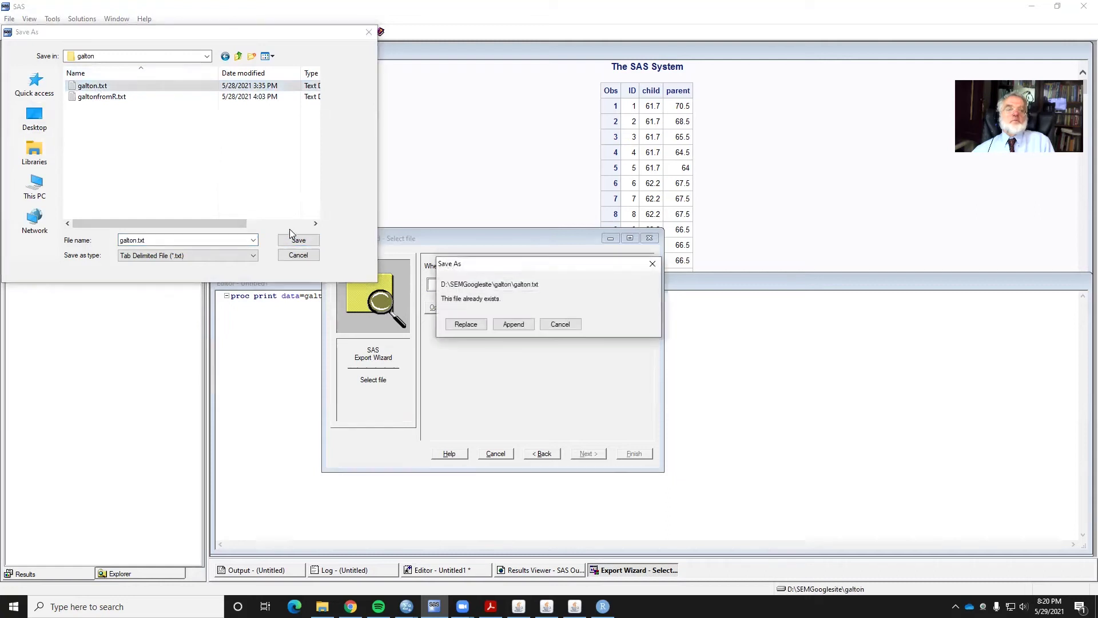
{"action": "left_click", "coordinate": [466, 324]}
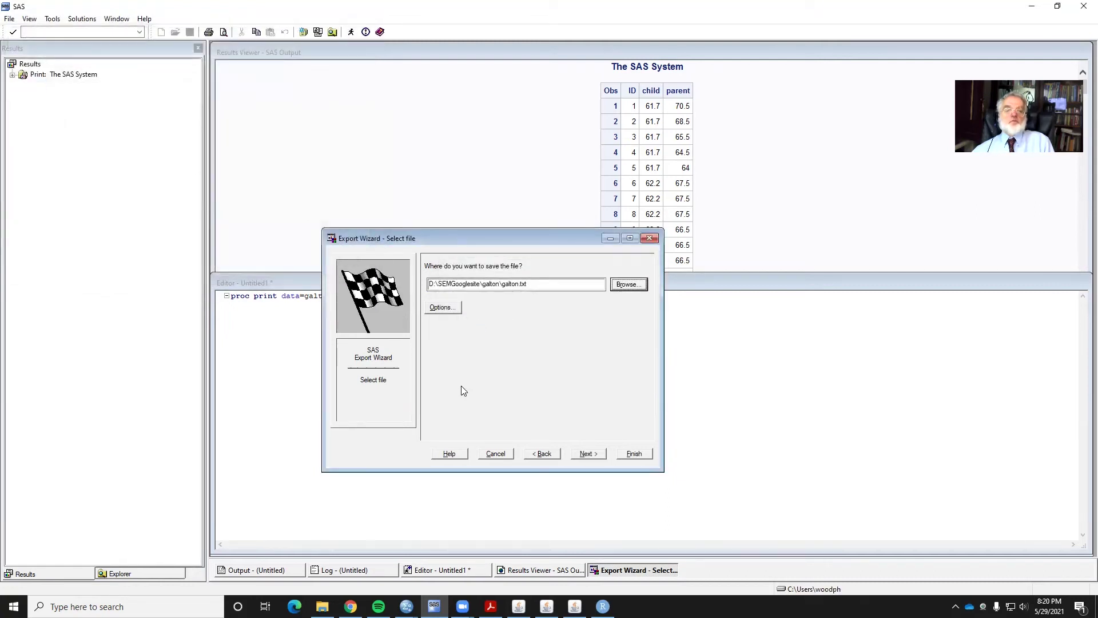
{"action": "left_click", "coordinate": [643, 458]}
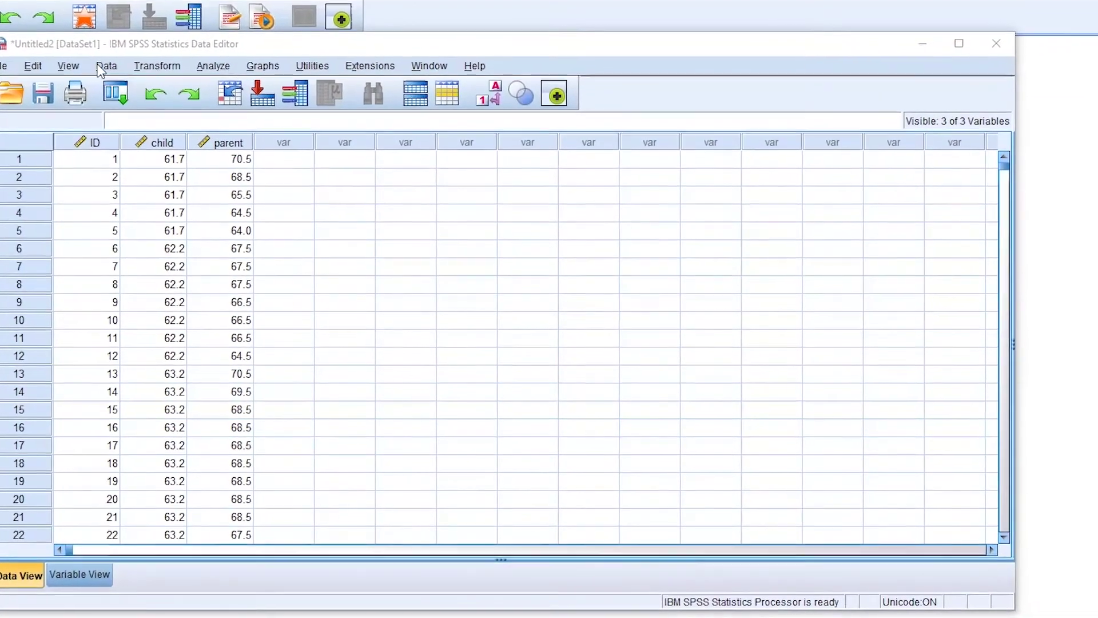
- Save the SPSS data under the name Galton.sav in the galton folder, replacing the existing copy
{"action": "left_click", "coordinate": [2, 63]}
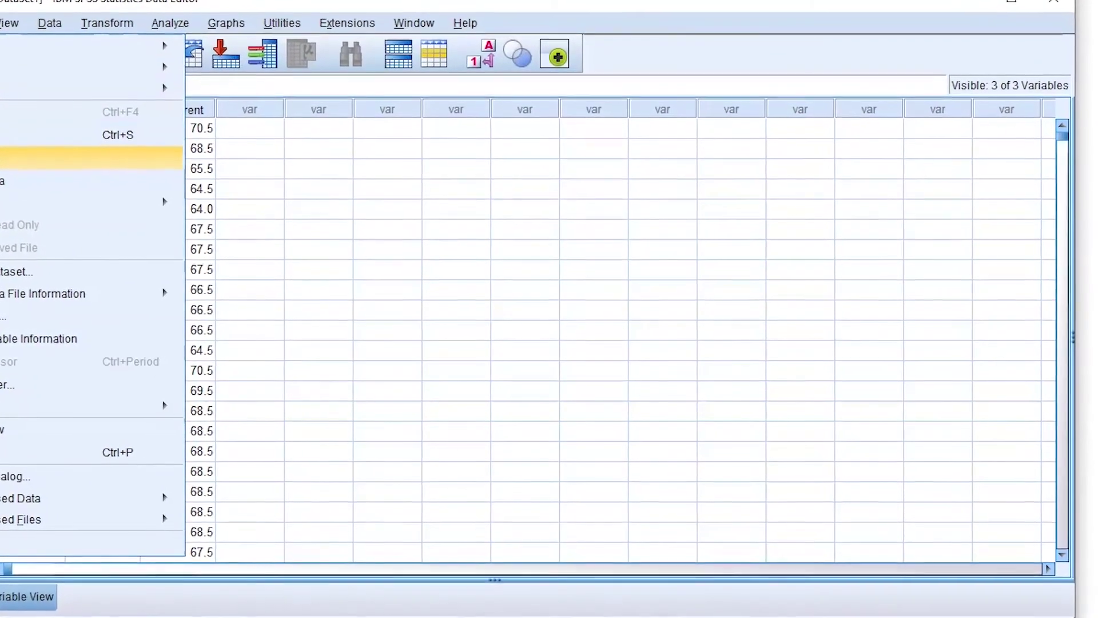
{"action": "left_click", "coordinate": [58, 156]}
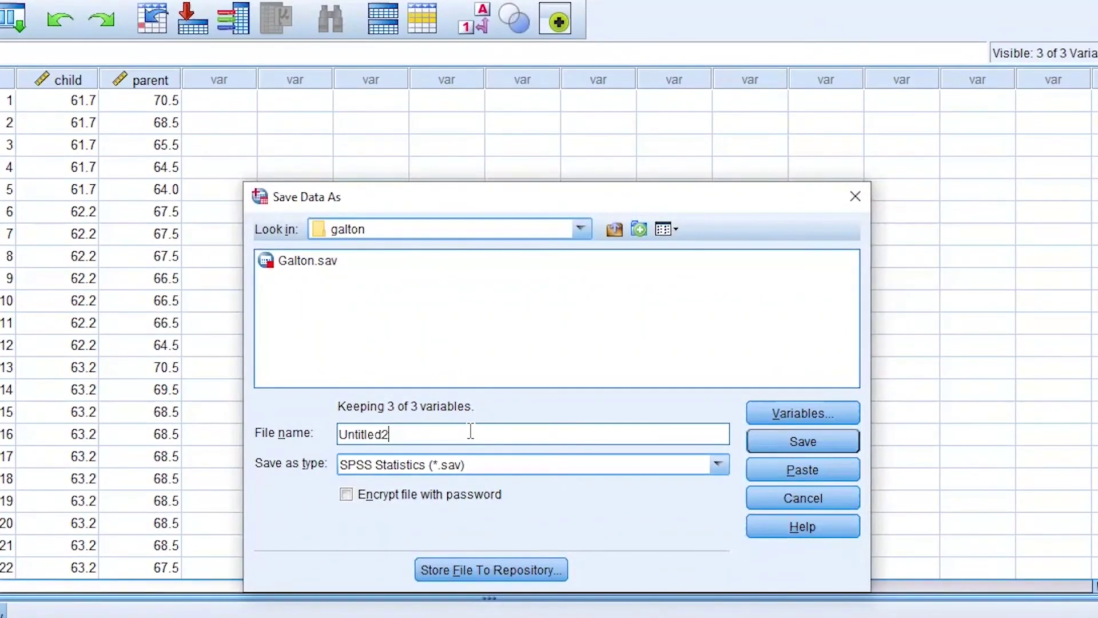
{"action": "left_click_drag", "start_coordinate": [470, 430], "coordinate": [309, 432]}
{"action": "left_click", "coordinate": [805, 441]}
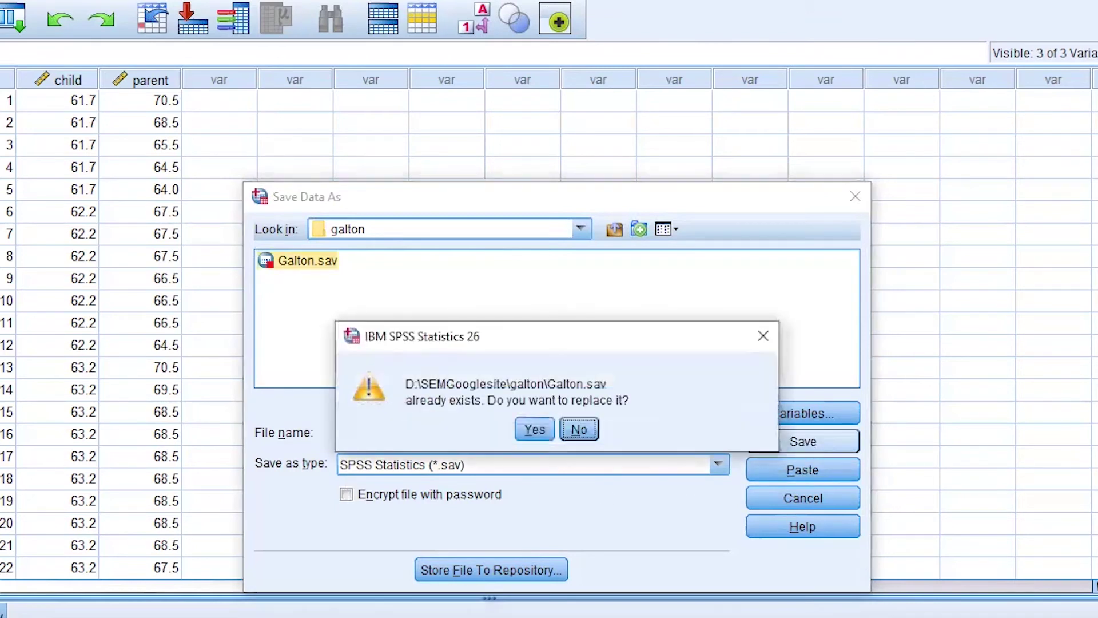
{"action": "left_click", "coordinate": [538, 433]}
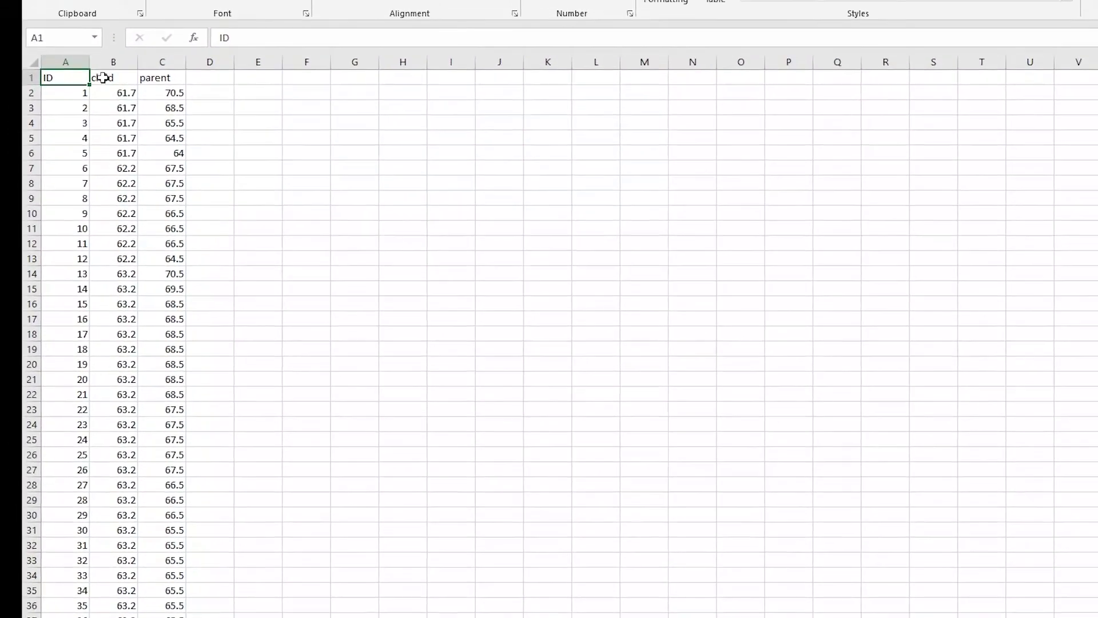
- Select the ID, child and parent header cells in galton.txt, then go to Excel's File view
{"action": "left_click_drag", "start_coordinate": [66, 78], "coordinate": [162, 78]}
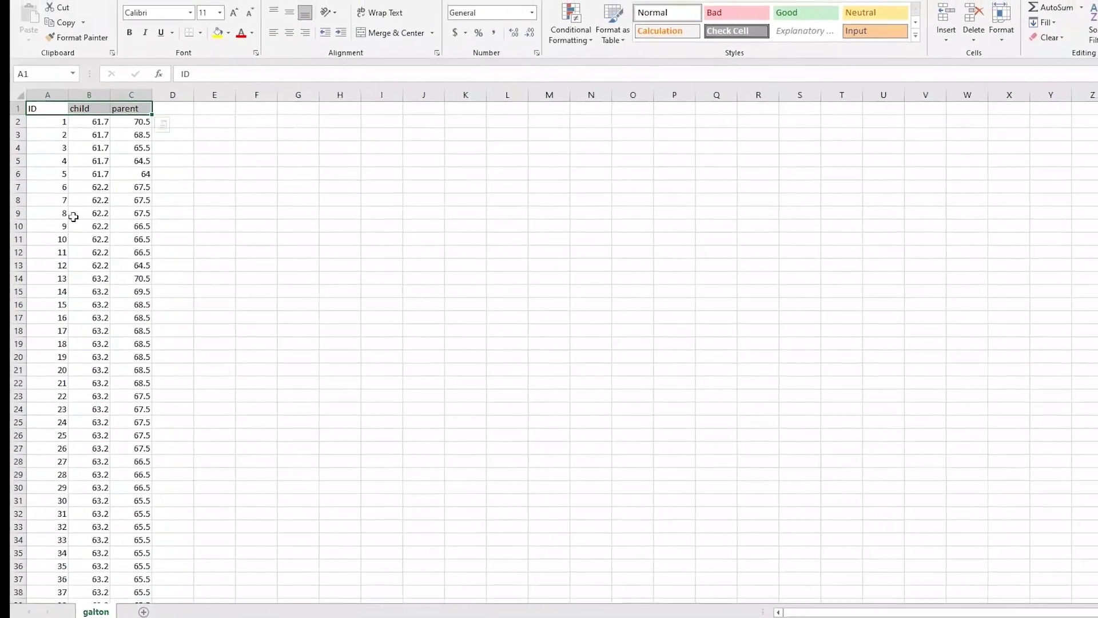
{"action": "scroll", "coordinate": [55, 195], "scroll_direction": "down", "scroll_amount": 8}
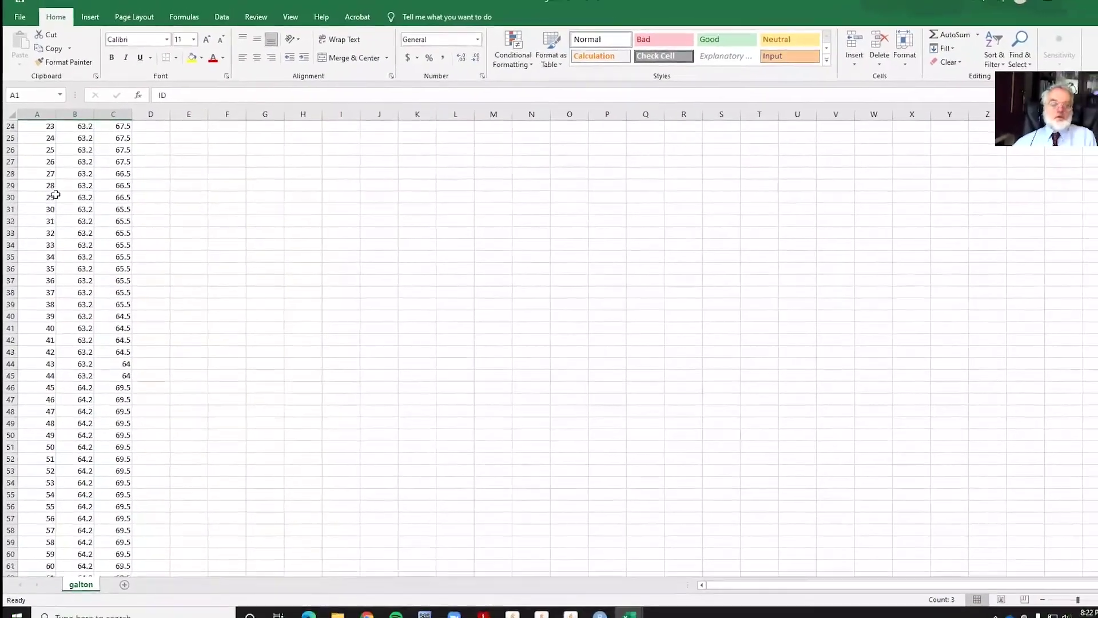
{"action": "scroll", "coordinate": [56, 195], "scroll_direction": "up", "scroll_amount": 8}
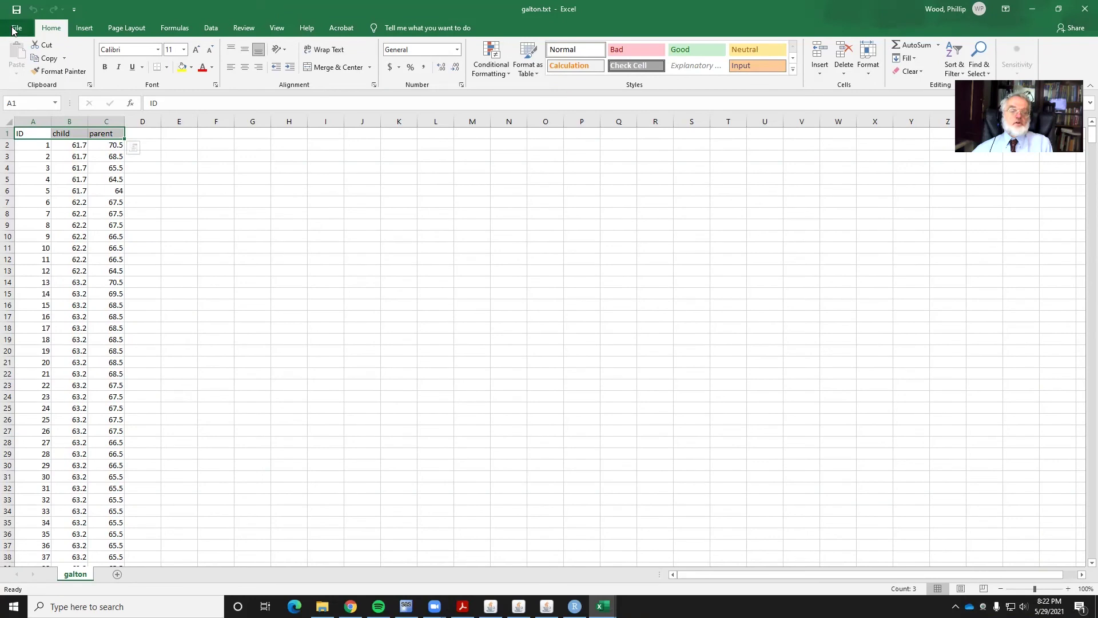
{"action": "left_click", "coordinate": [14, 31]}
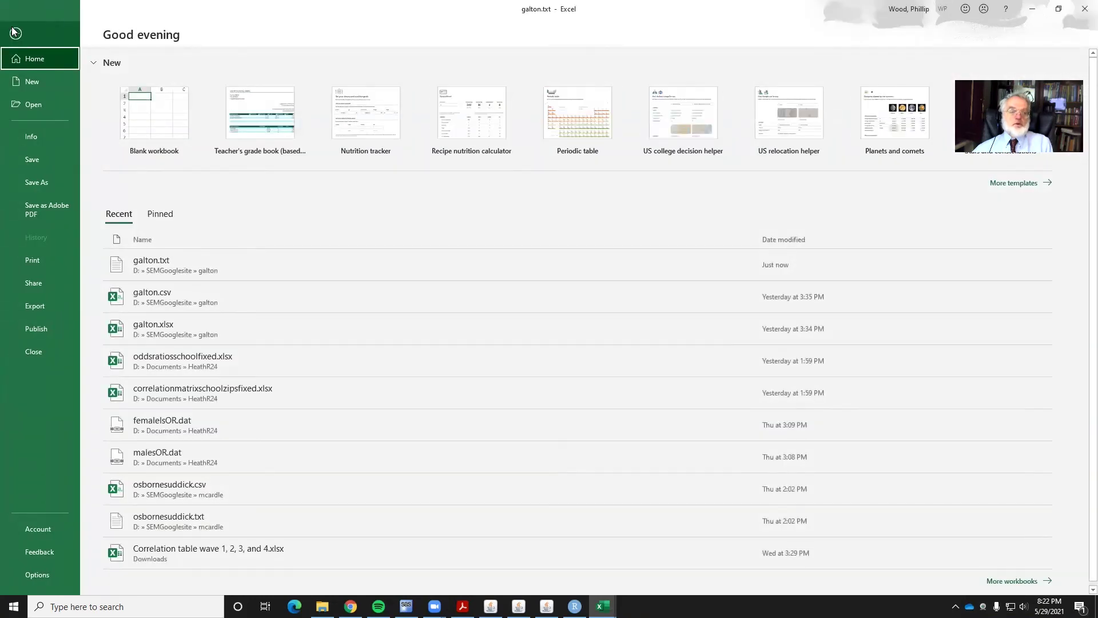
- Check Save As formats for the galton folder, keeping tab-delimited text, and cancel without saving
{"action": "left_click", "coordinate": [35, 182]}
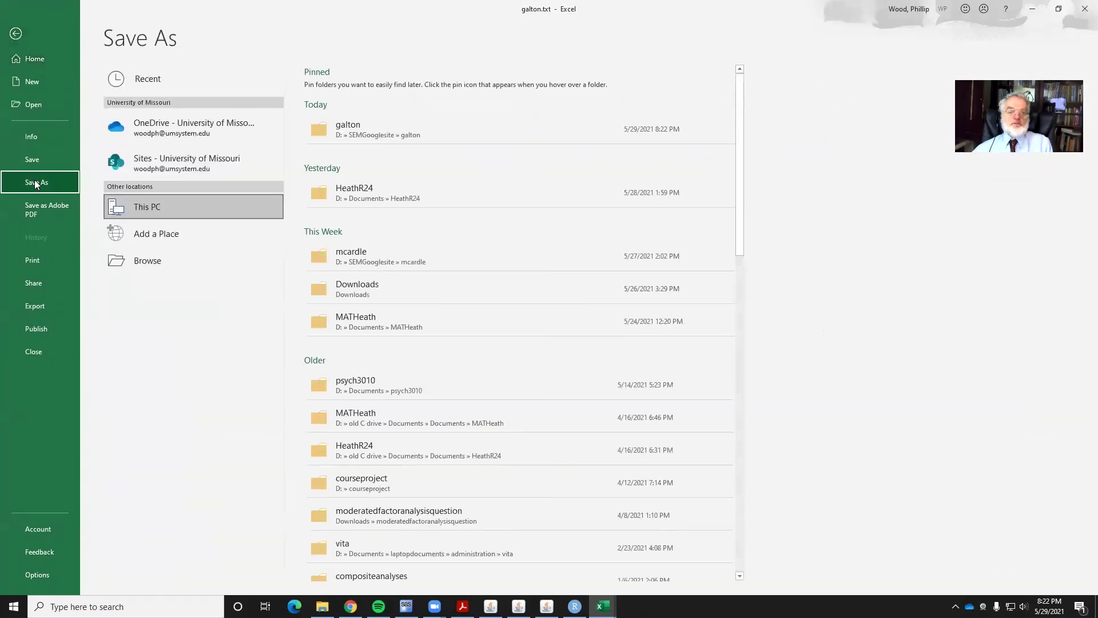
{"action": "left_click", "coordinate": [336, 130]}
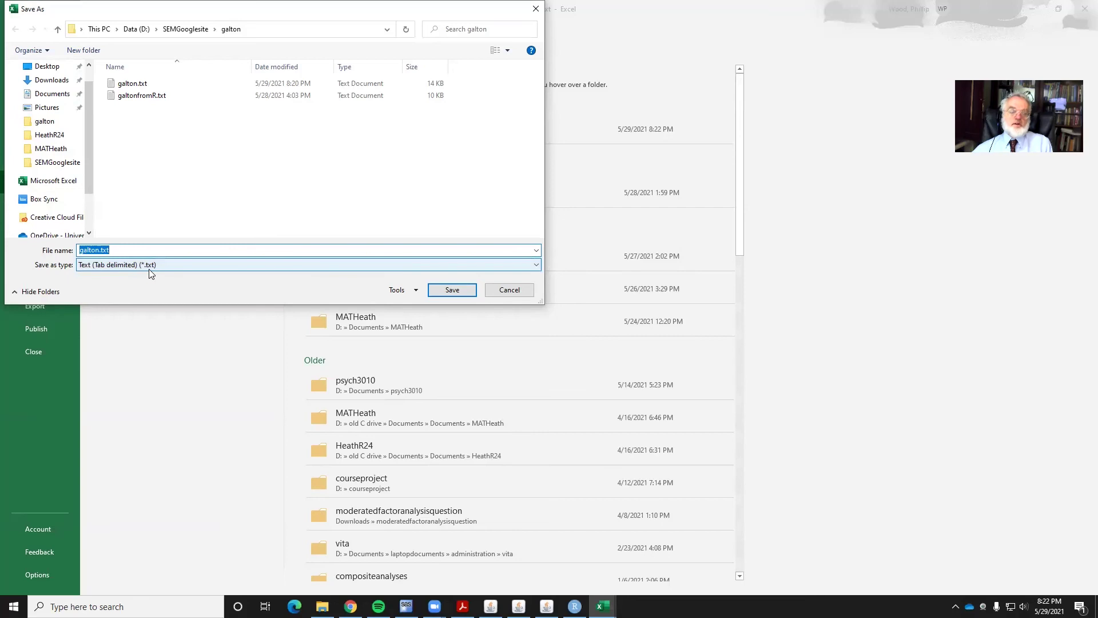
{"action": "left_click", "coordinate": [337, 265]}
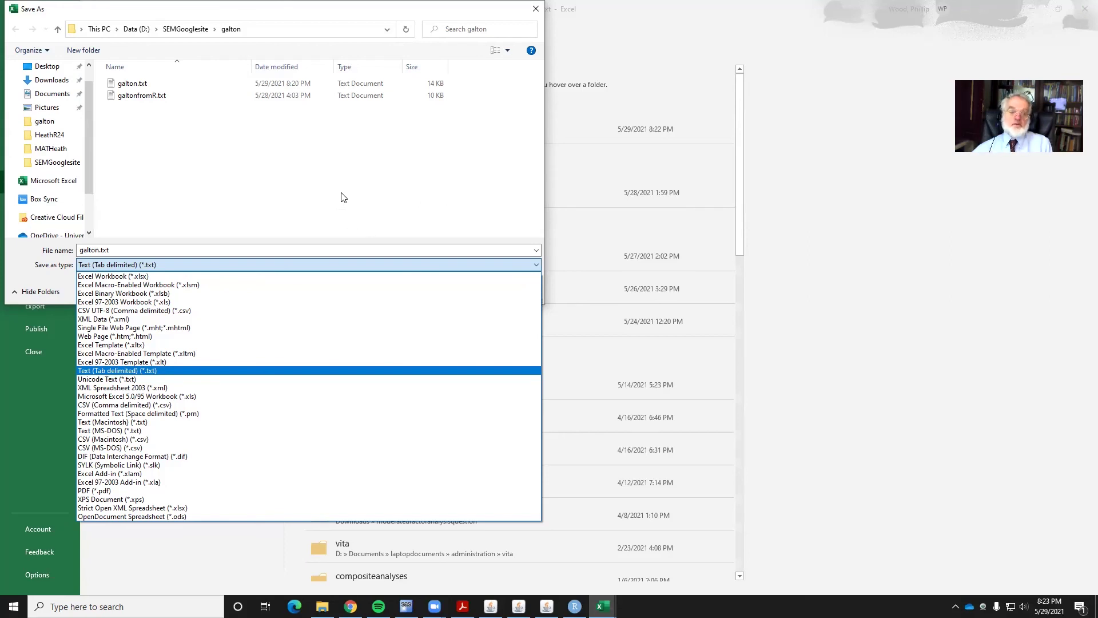
{"action": "left_click", "coordinate": [345, 160]}
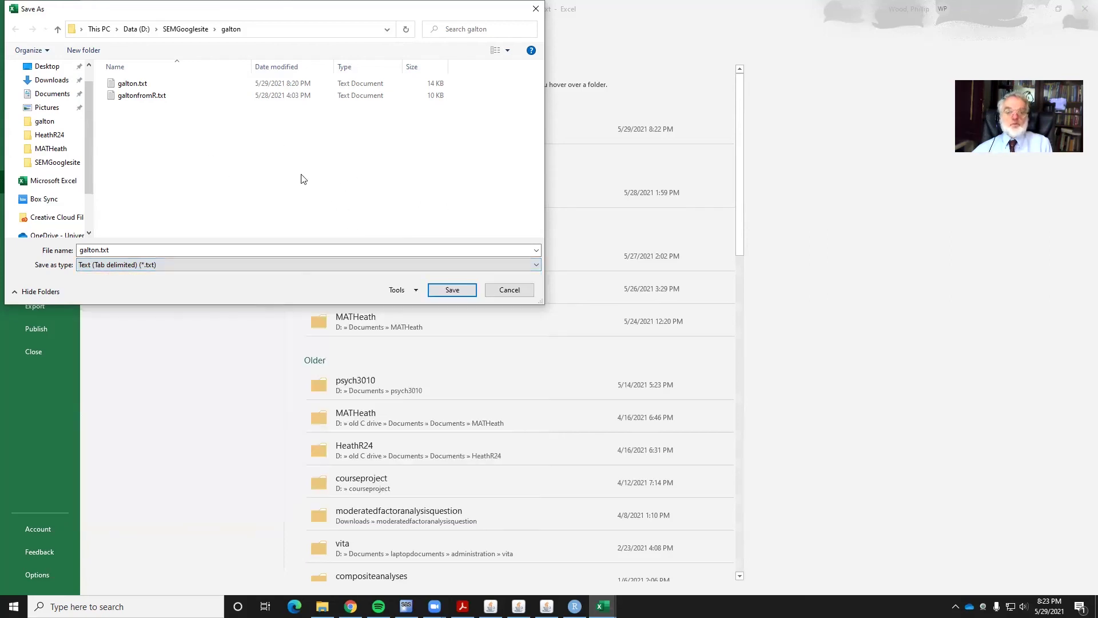
{"action": "left_click", "coordinate": [501, 293]}
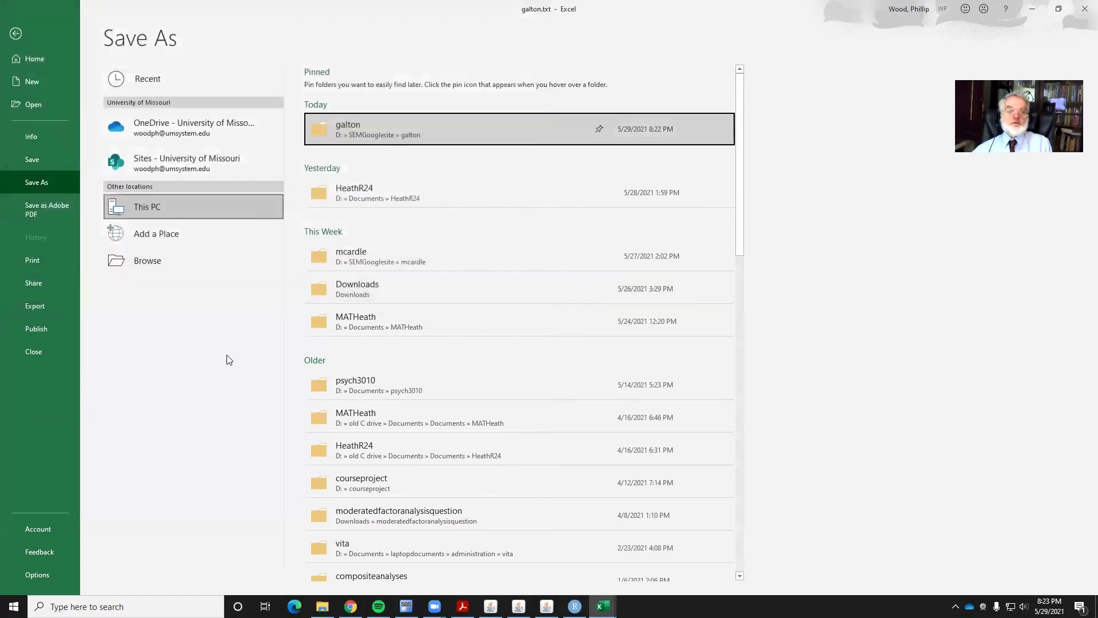